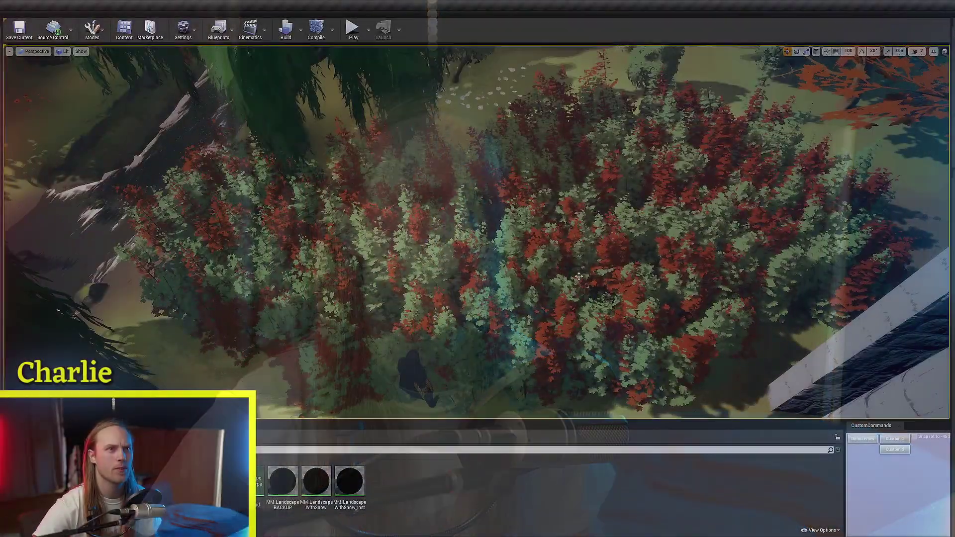
Step: Switch the level editor to Foliage mode while viewing the painted red and green shrubs
key(w)
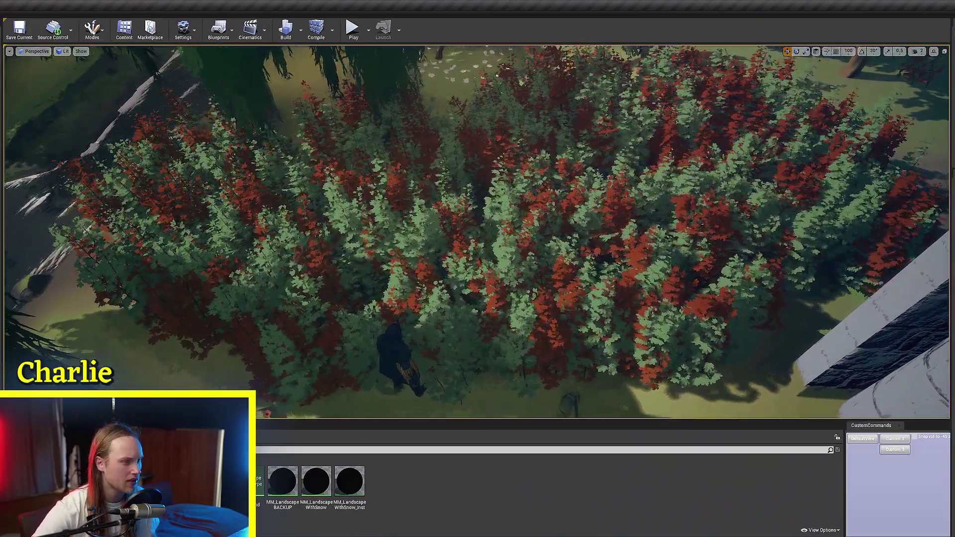
key(w)
key(s)
key(w)
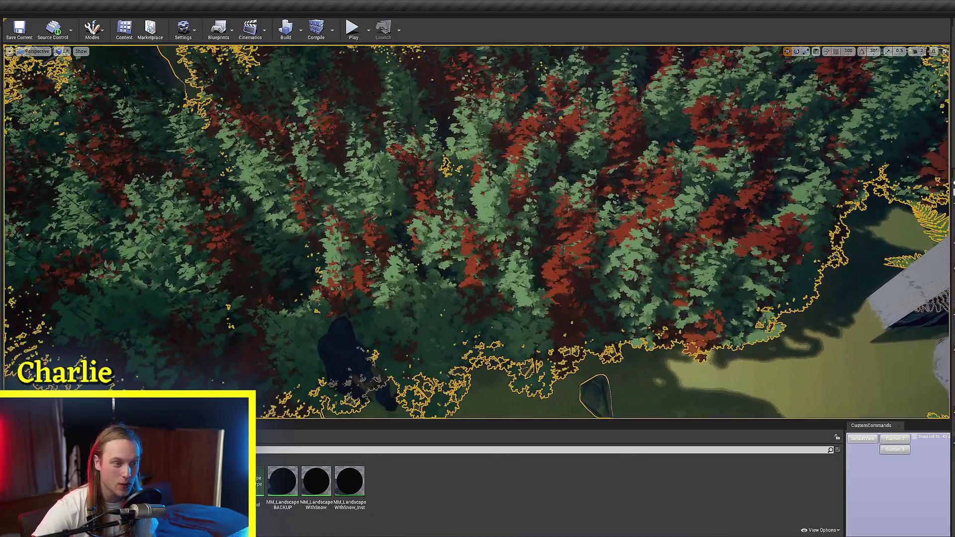
click(92, 29)
click(113, 71)
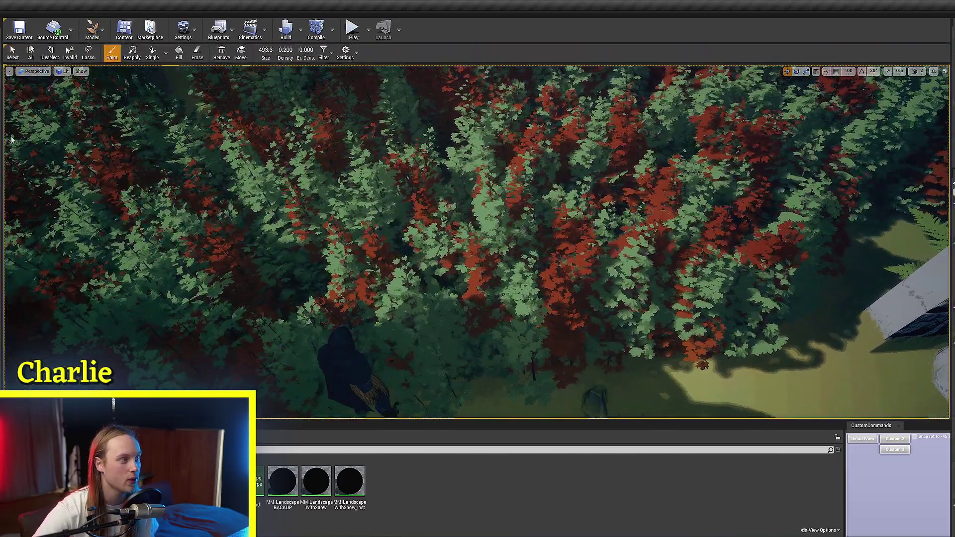
Step: Enlarge the level viewport slightly by resizing the adjoining editor areas
mouse_move(4, 139)
mouse_down()
mouse_move(504, 99)
mouse_move(166, 110)
mouse_move(2, 126)
mouse_up()
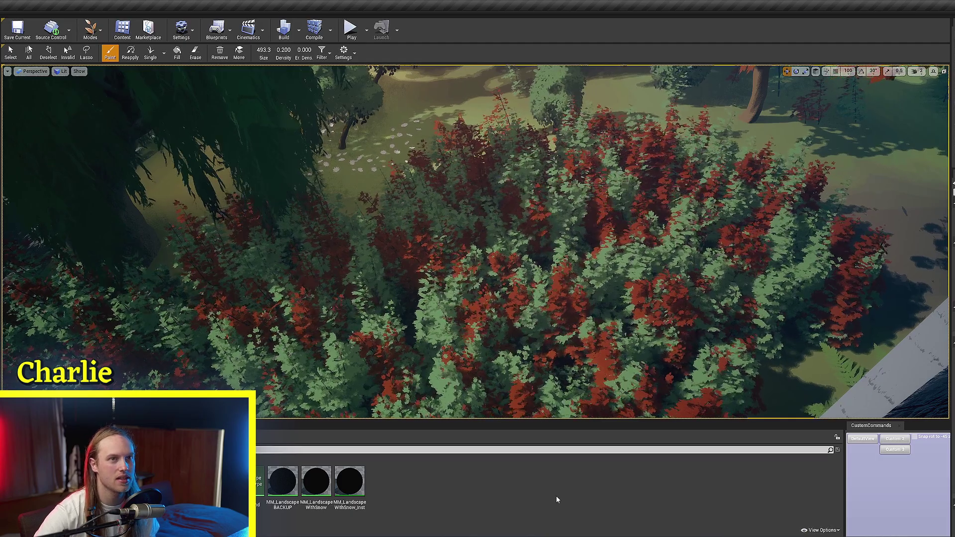
drag(491, 422, 497, 431)
ctrl+scroll(425, 488, down, 2)
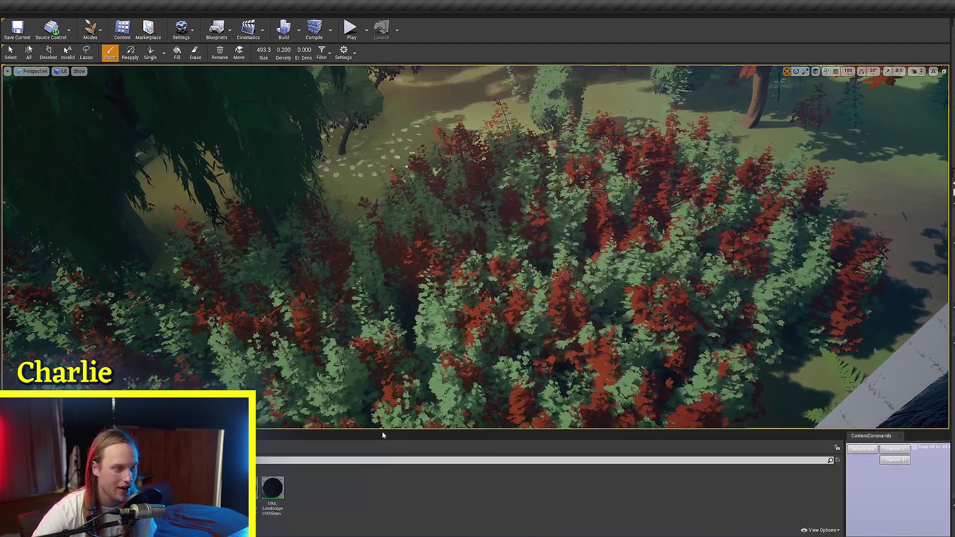
drag(382, 432, 382, 441)
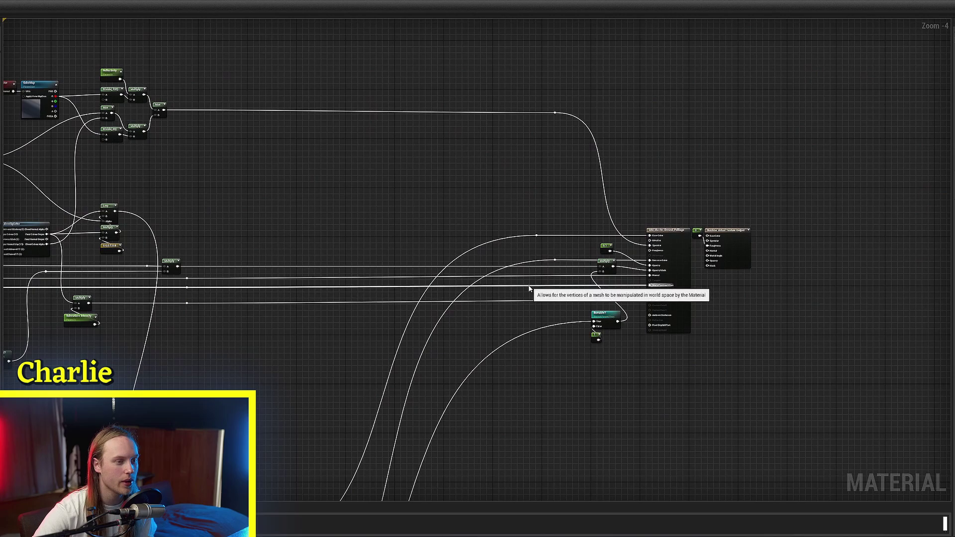
Step: Add a PerInstanceRandom node to the foliage material graph and place it above the Base Color wire
scroll(437, 333, up, 7)
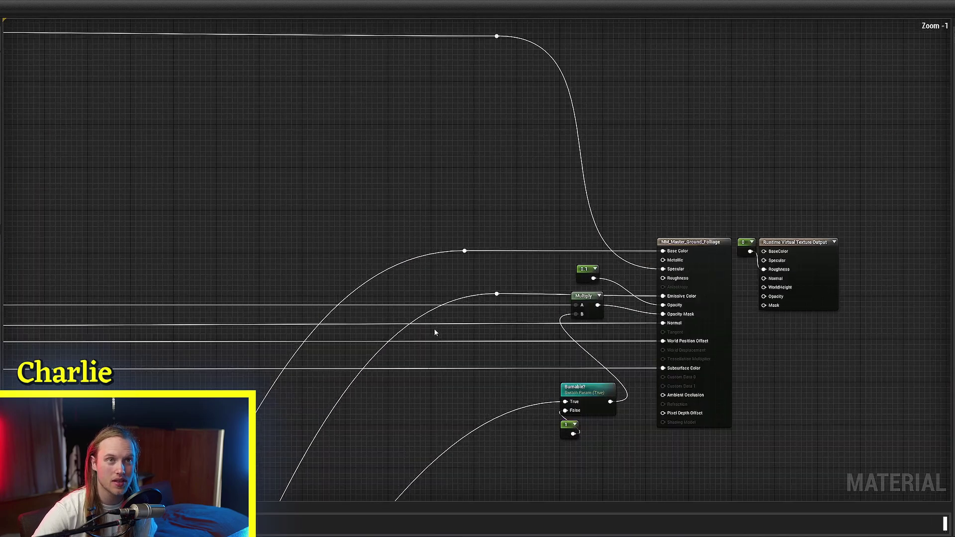
right_click(335, 145)
text(perinstnavr)
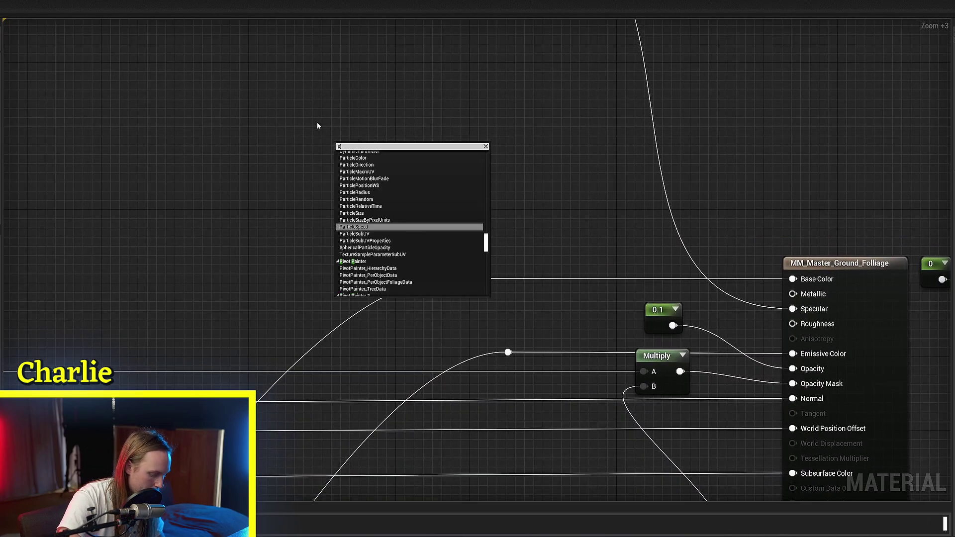
key(Return)
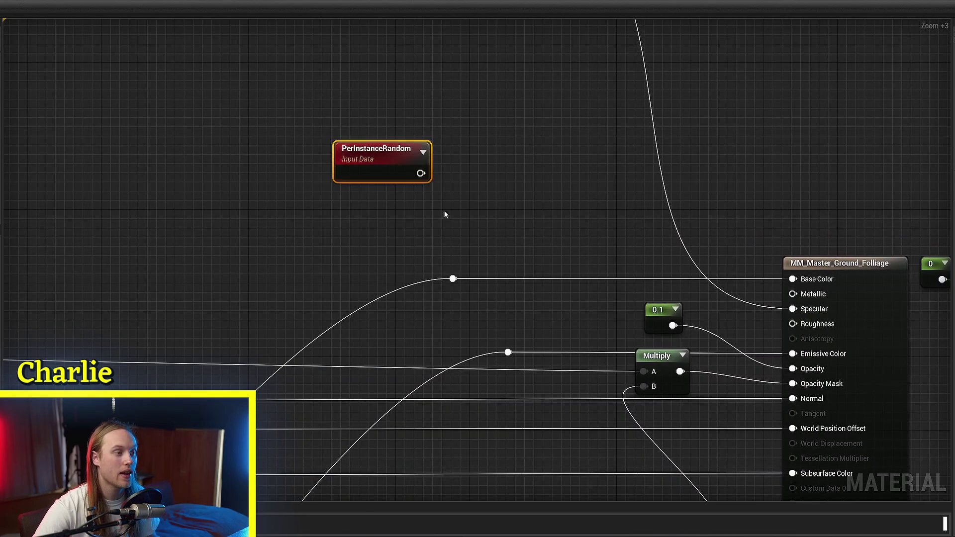
right_drag(443, 211, 429, 220)
drag(355, 169, 425, 247)
drag(545, 170, 358, 184)
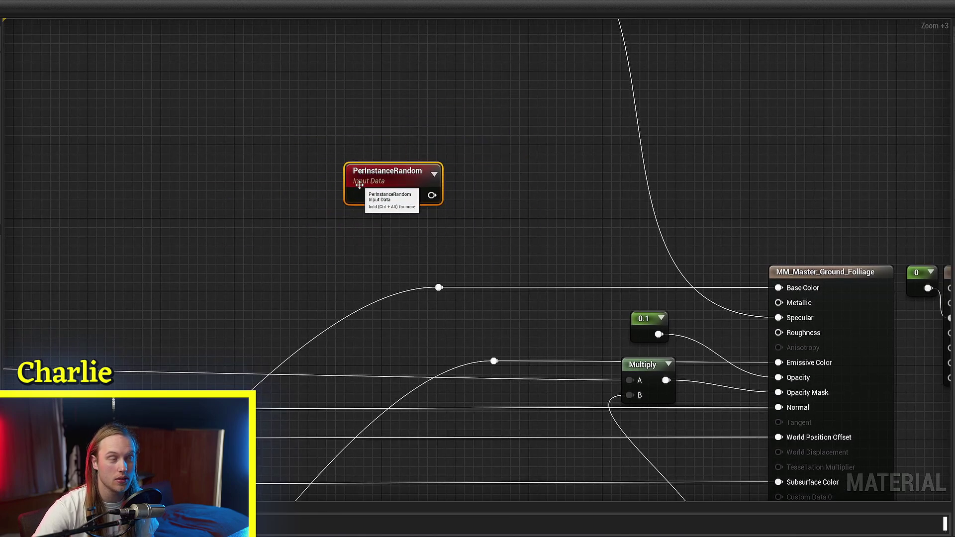
right_drag(398, 170, 335, 209)
drag(309, 241, 455, 209)
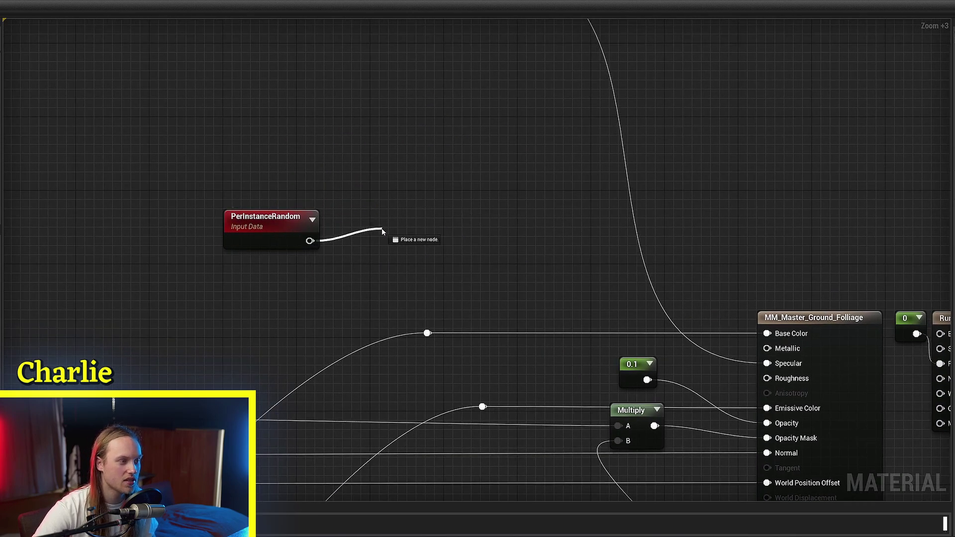
drag(382, 229, 382, 229)
click(322, 239)
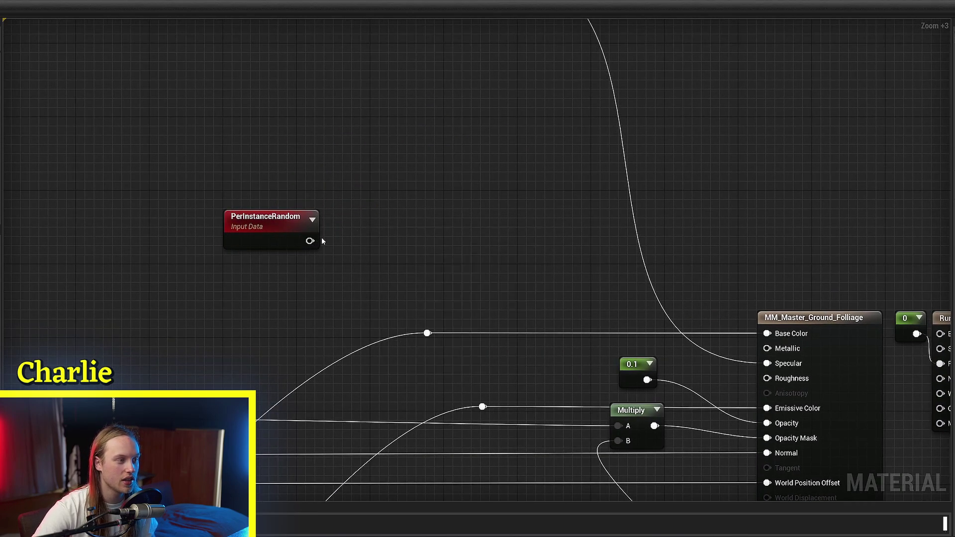
drag(308, 240, 334, 243)
Step: Create a Lerp_3Color node with its Alpha input fed by PerInstanceRandom and place it further right in the graph
drag(283, 239, 274, 220)
drag(301, 223, 431, 257)
text(lerp)
key(Return)
right_drag(456, 242, 367, 267)
drag(401, 264, 467, 255)
click(309, 131)
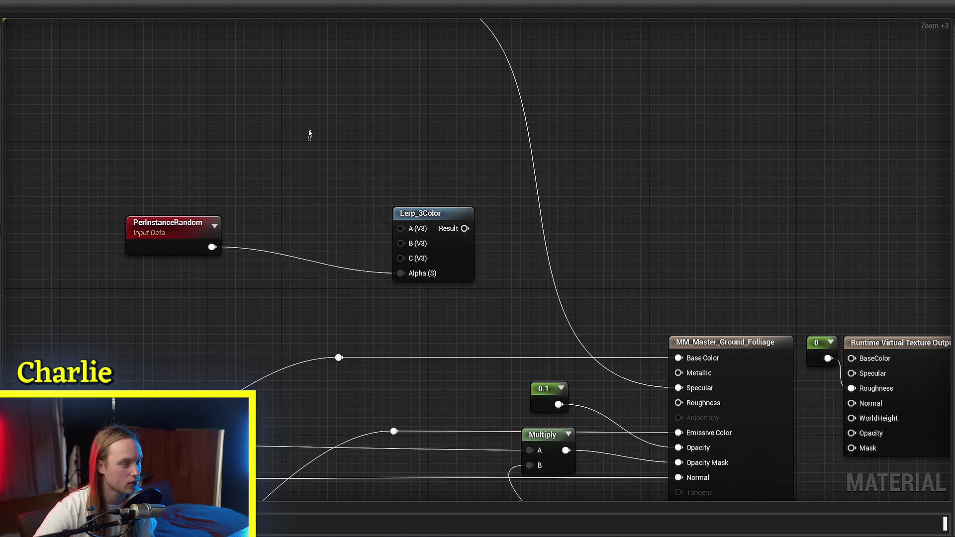
Step: Add a three-component constant node above PerInstanceRandom and connect it to input A of Lerp_3Color
right_drag(301, 123, 244, 151)
right_click(266, 248)
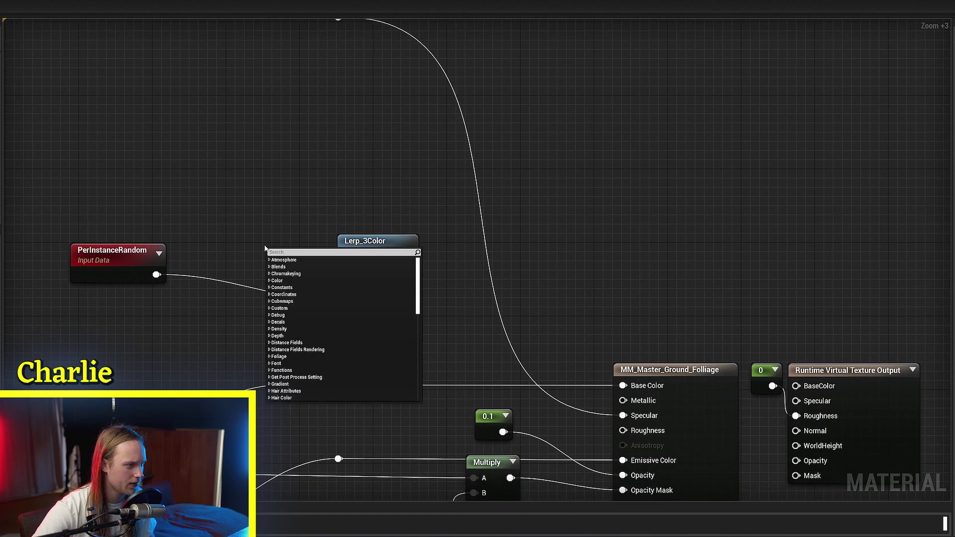
click(261, 219)
right_drag(250, 216, 259, 225)
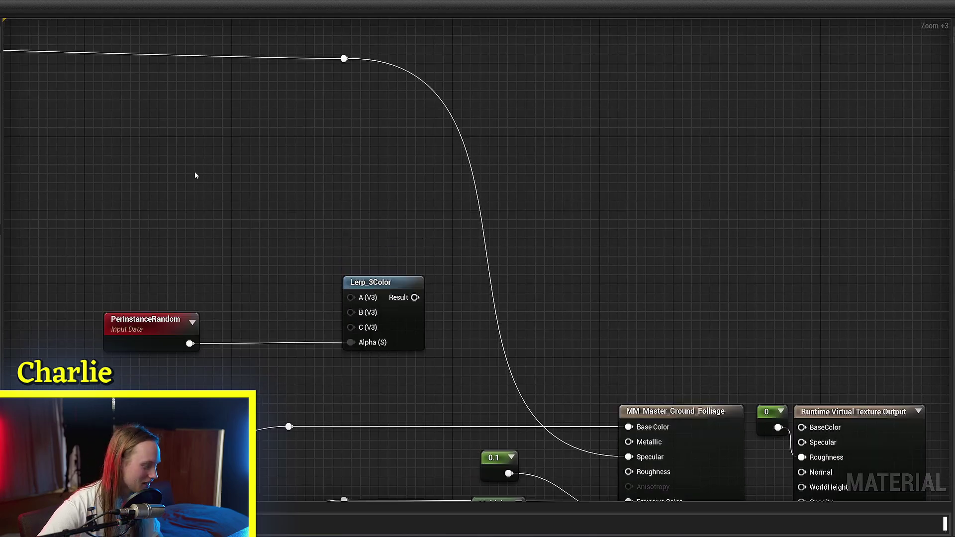
click(196, 174)
drag(265, 194, 363, 304)
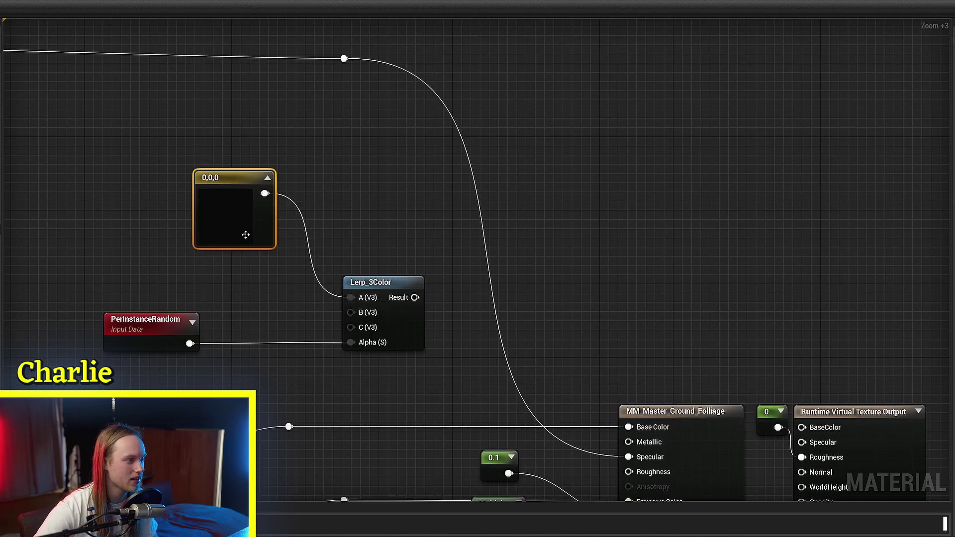
Step: Add two more three-component constant nodes, connect them to inputs B and C of Lerp_3Color, and space the constants apart
drag(245, 231, 238, 170)
click(118, 247)
drag(186, 270, 367, 313)
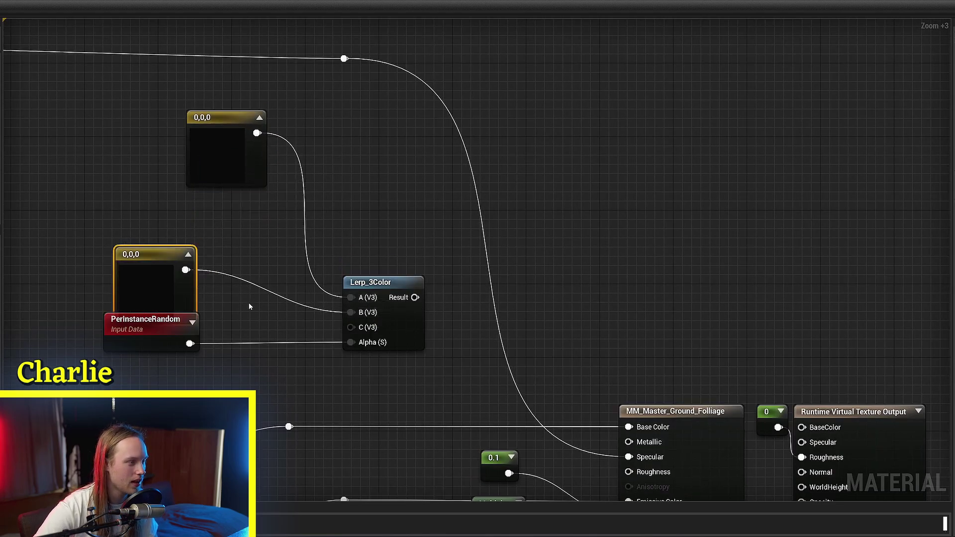
drag(168, 284, 112, 184)
click(174, 241)
drag(211, 265, 324, 308)
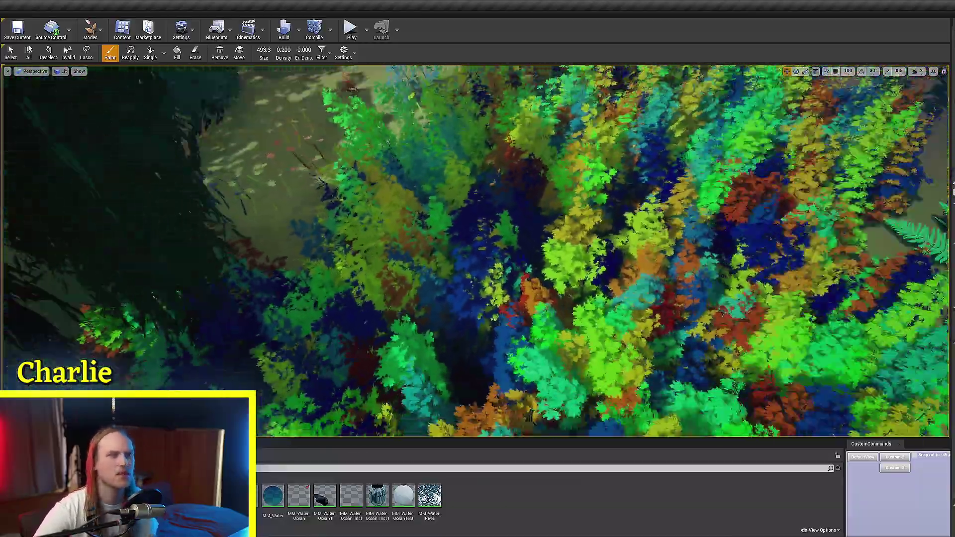
Step: Move the selected red shrub in the level from beside the flames to the grass edge near the flowers
mouse_move(501, 281)
right_down()
mouse_move(501, 254)
mouse_move(501, 281)
right_up()
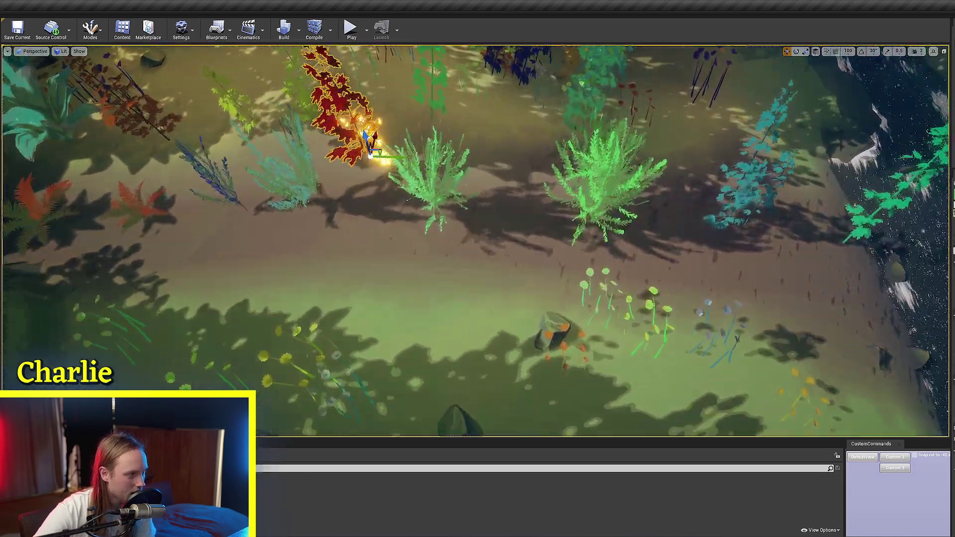
right_drag(383, 209, 373, 169)
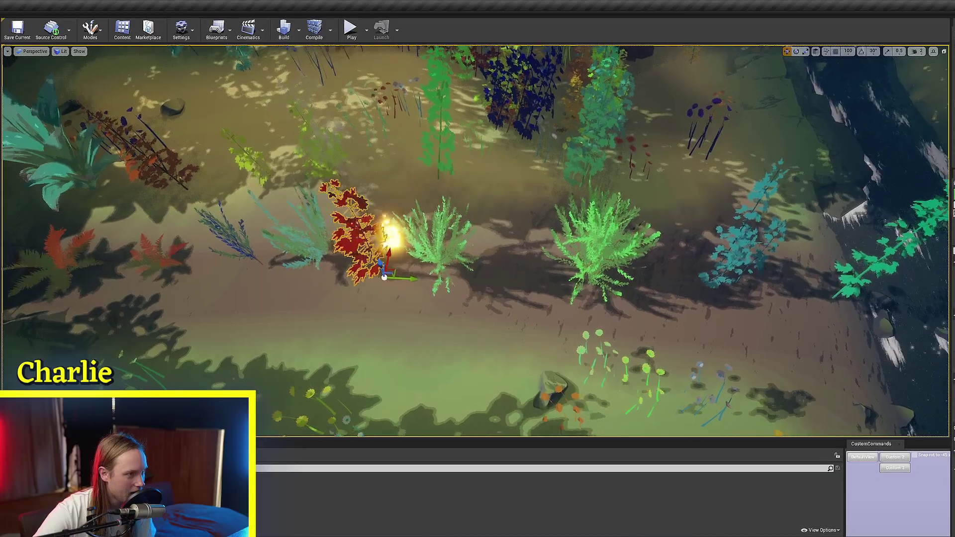
shift+drag(384, 276, 547, 395)
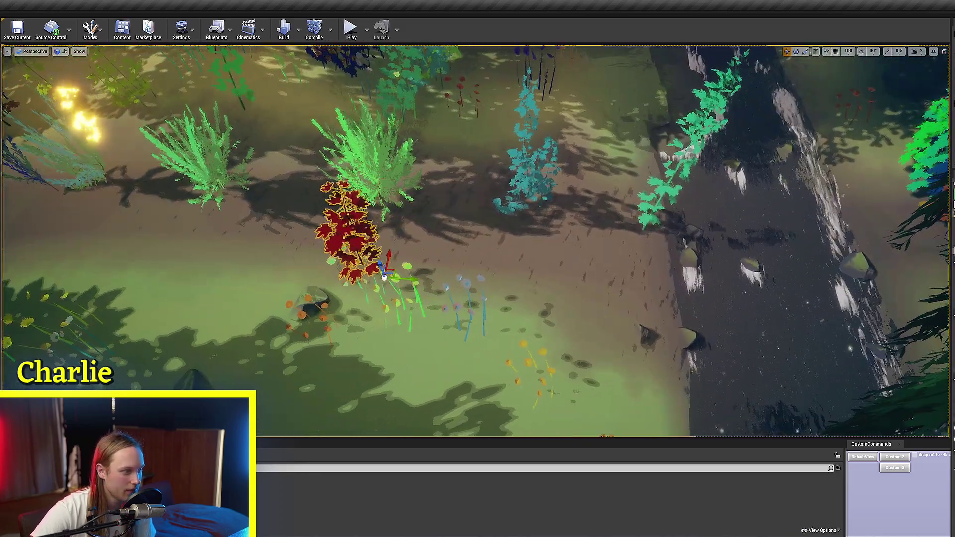
Step: Place four more small instances of the shrub mesh on the grass around the flowers
drag(199, 497, 378, 408)
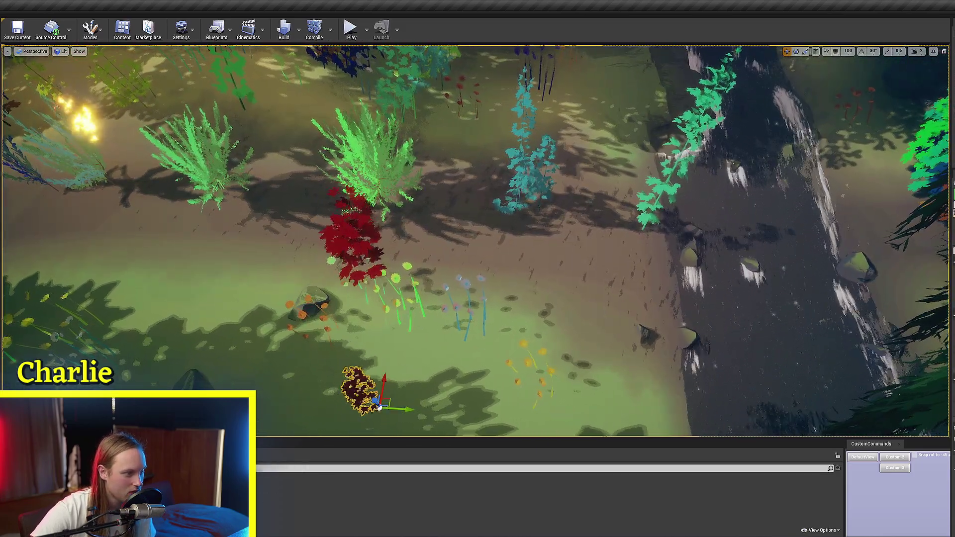
drag(199, 498, 450, 283)
drag(199, 498, 480, 378)
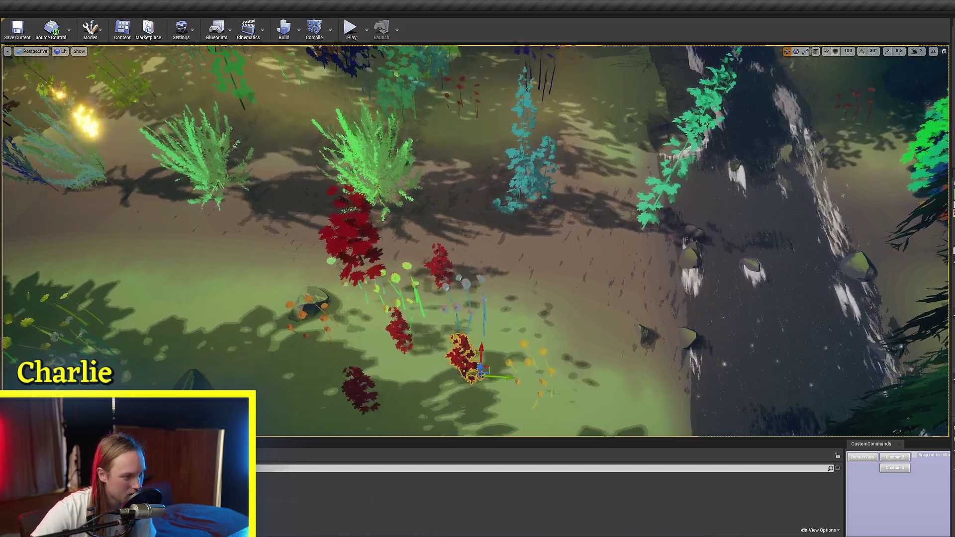
right_drag(480, 378, 472, 353)
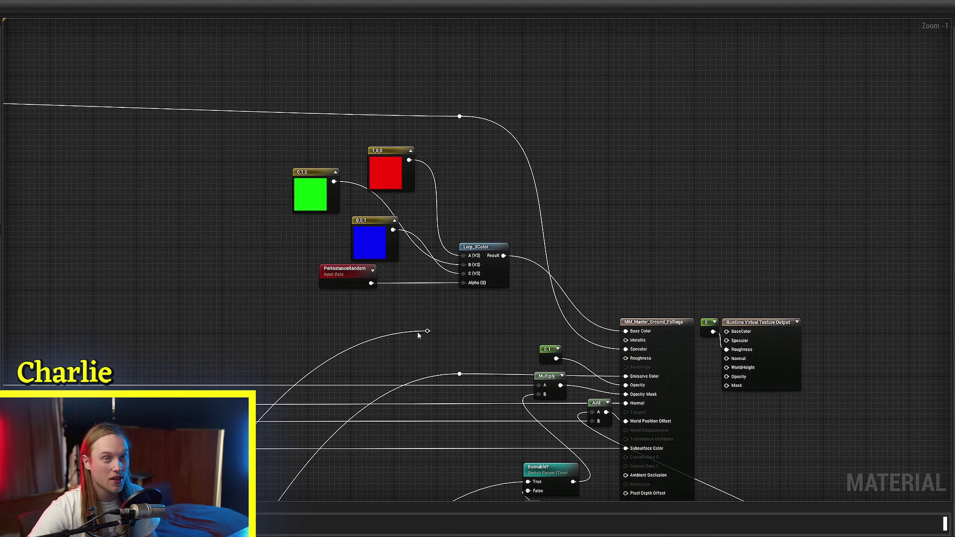
Step: Move the PerInstanceRandom node well to the left of the colour constants to free up graph space
right_drag(406, 327, 420, 278)
right_drag(536, 185, 503, 249)
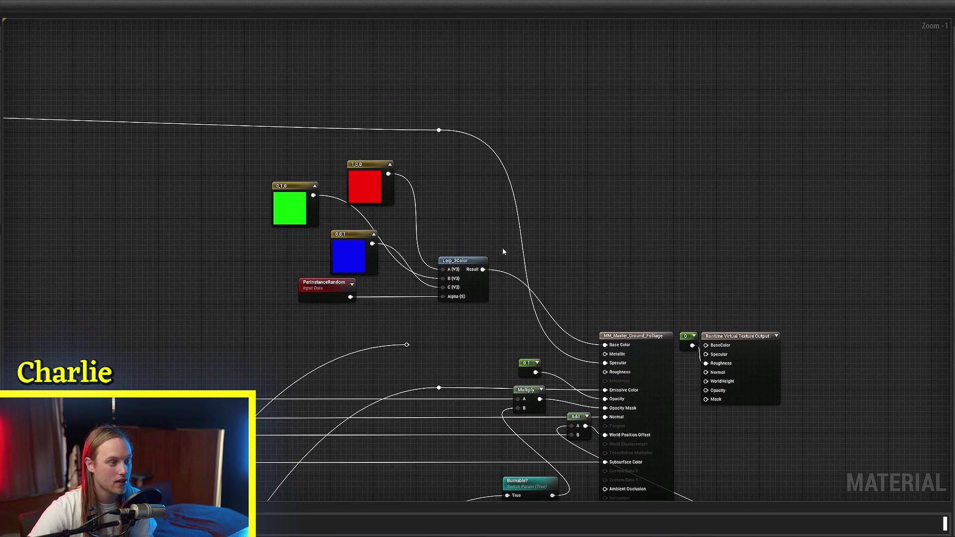
scroll(309, 305, up, 4)
drag(328, 290, 59, 274)
scroll(60, 273, down, 4)
right_drag(60, 274, 573, 357)
click(566, 308)
drag(573, 285, 470, 300)
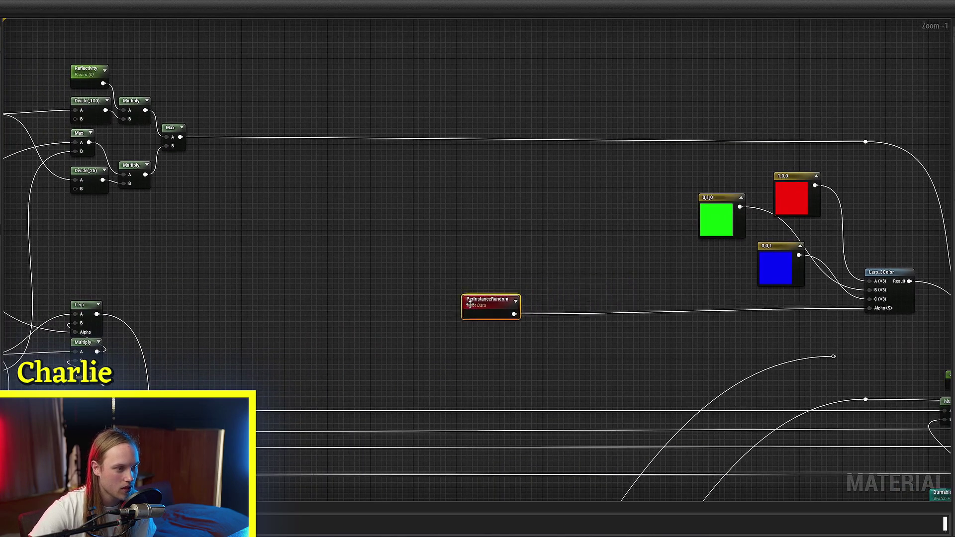
click(458, 258)
Step: Add an Absolute World Position node and feed it into a BreakOutFloat3Components node placed above PerInstanceRandom
scroll(457, 259, up, 6)
scroll(387, 248, down, 2)
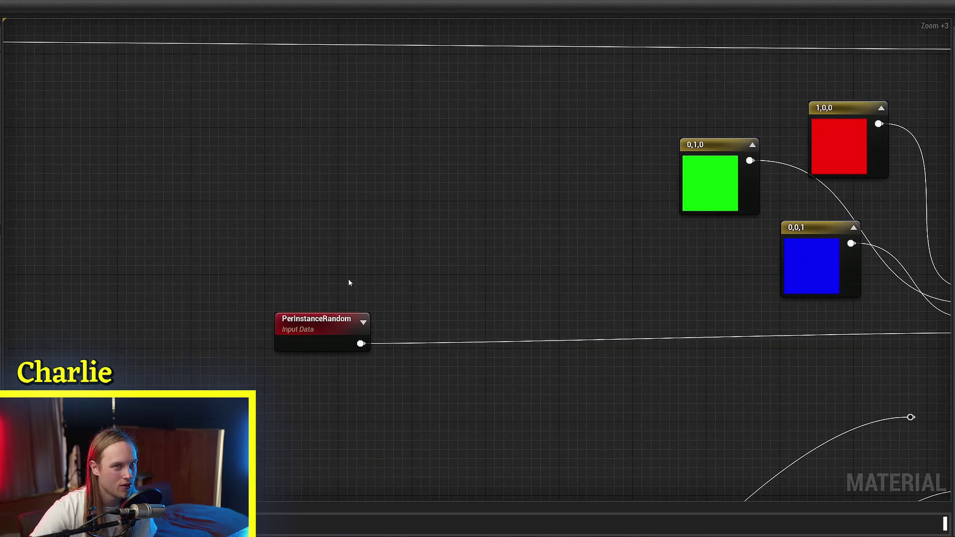
right_click(254, 223)
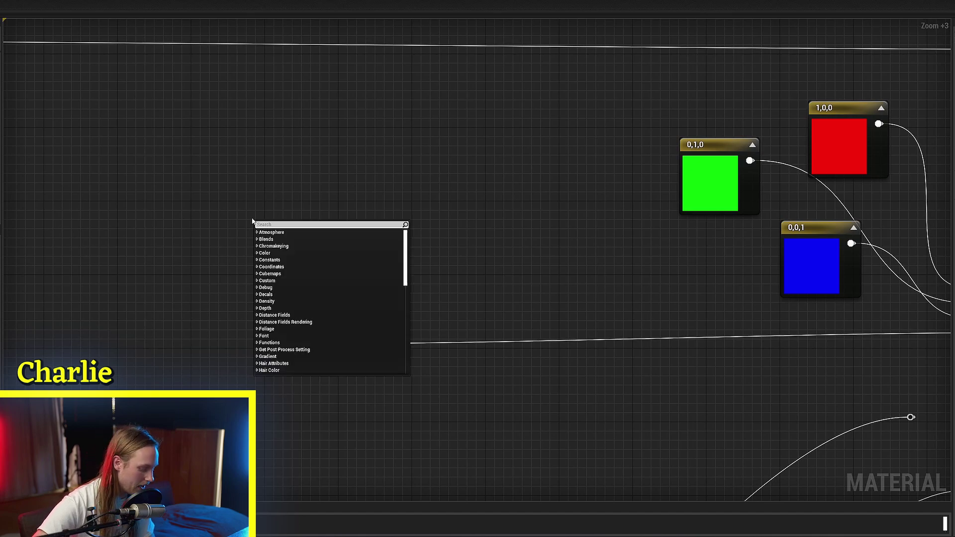
text(world)
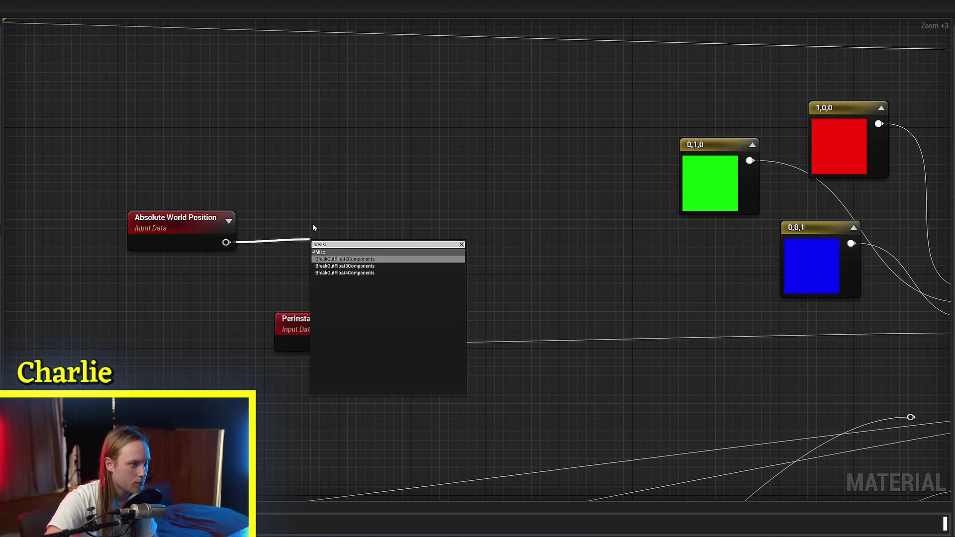
click(349, 267)
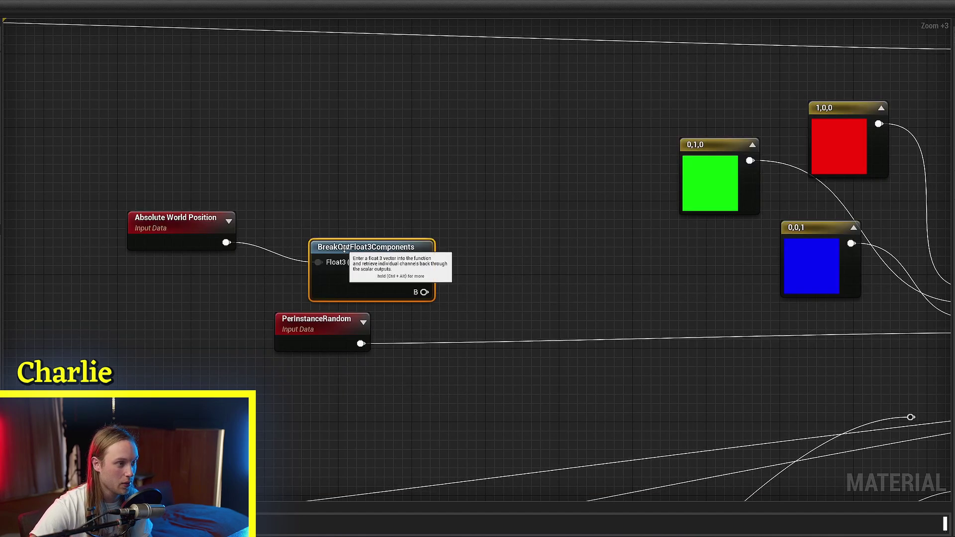
drag(344, 247, 291, 220)
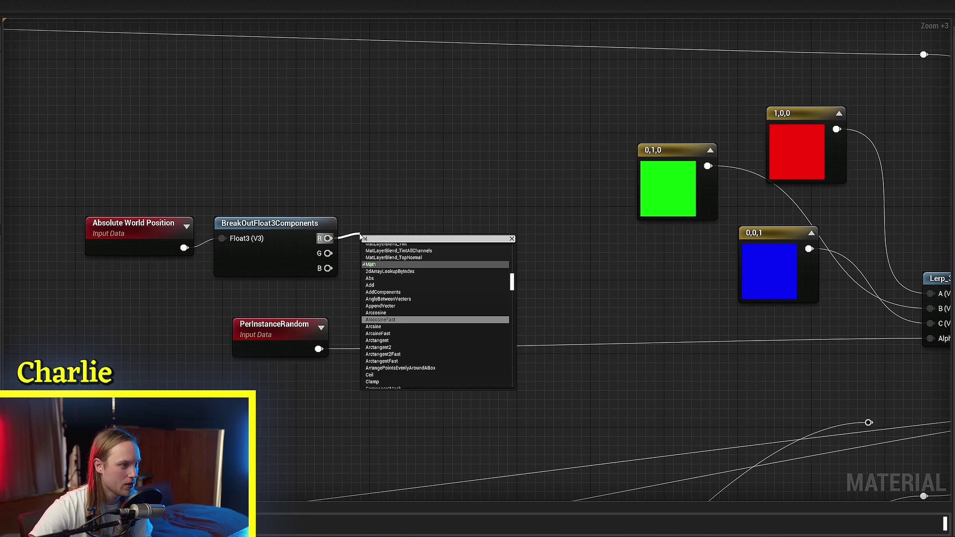
Step: Sum the R, G and B outputs of BreakOutFloat3Components with two chained Add nodes
text(add)
key(Return)
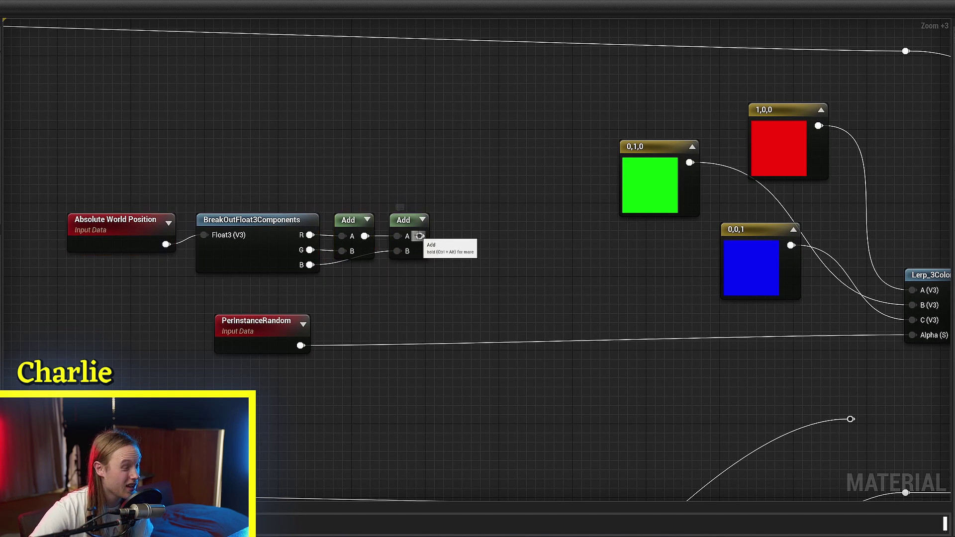
right_drag(419, 235, 374, 250)
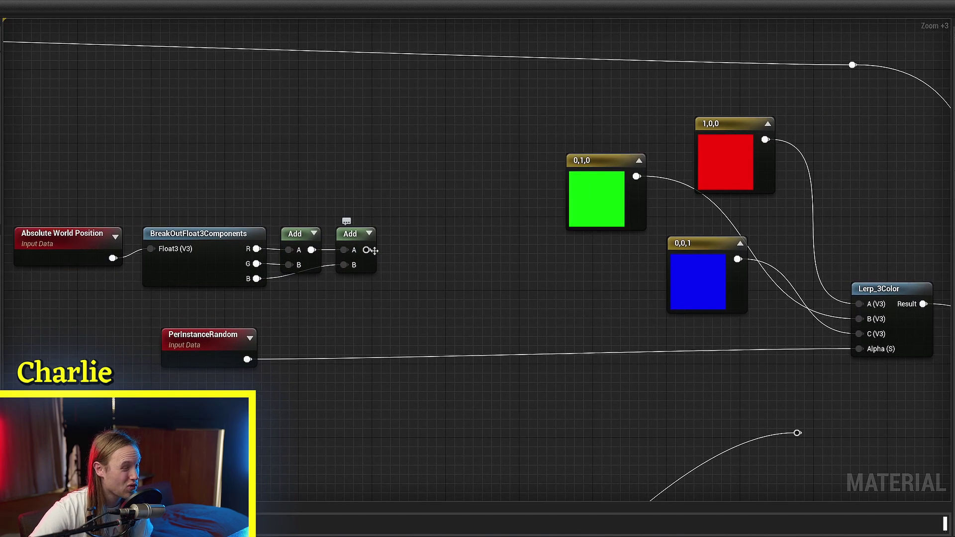
Step: Feed the output of the second Add node into a new Frac node
drag(366, 250, 409, 234)
text(frac)
key(Return)
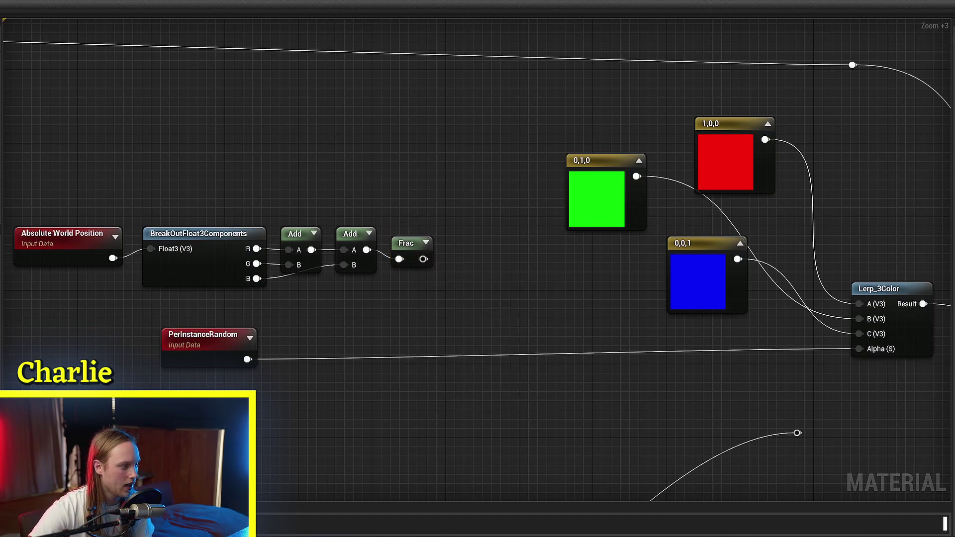
click(436, 272)
scroll(435, 246, up, 4)
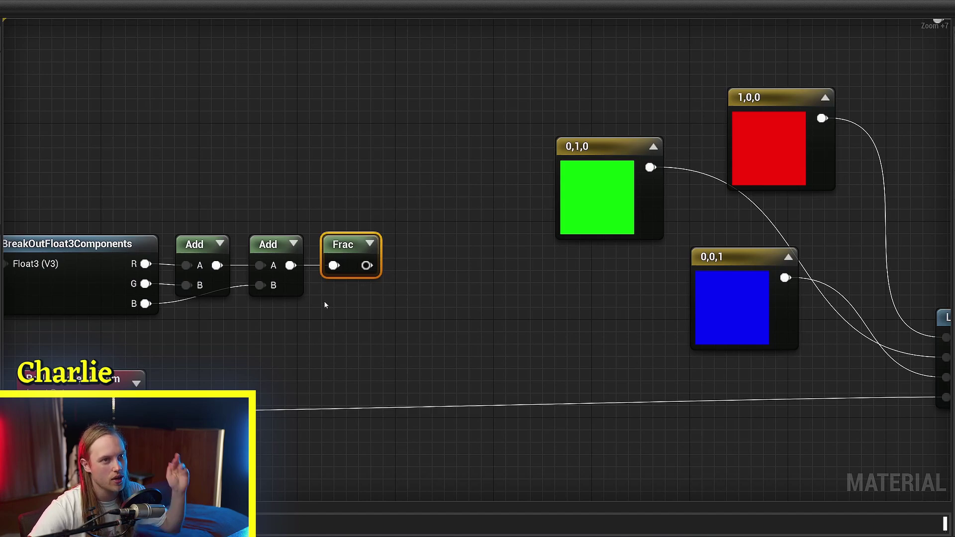
Step: Move the Absolute World Position node slightly closer to the BreakOutFloat3Components node
click(385, 290)
right_drag(383, 283, 427, 266)
scroll(421, 255, down, 3)
right_drag(13, 241, 155, 218)
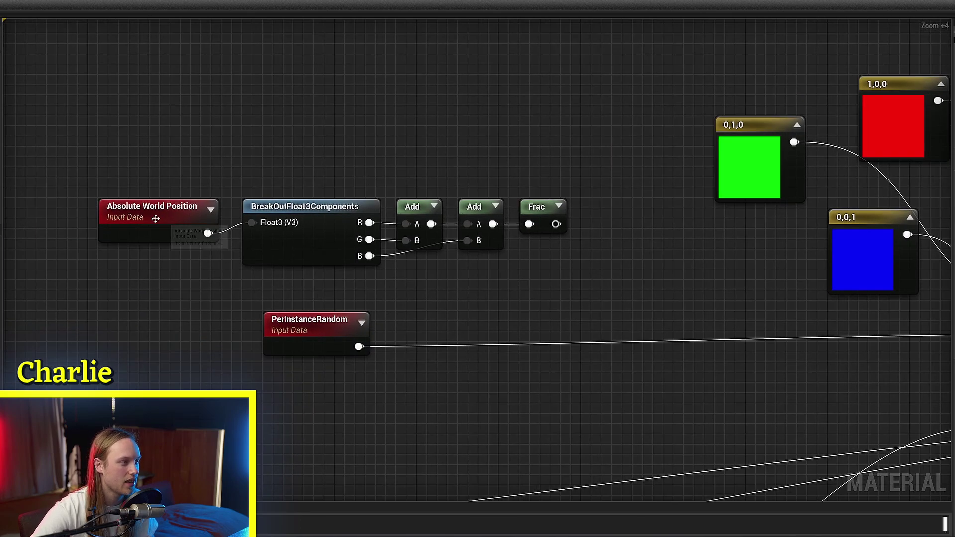
mouse_move(154, 219)
mouse_down()
mouse_move(100, 219)
mouse_move(160, 219)
mouse_up()
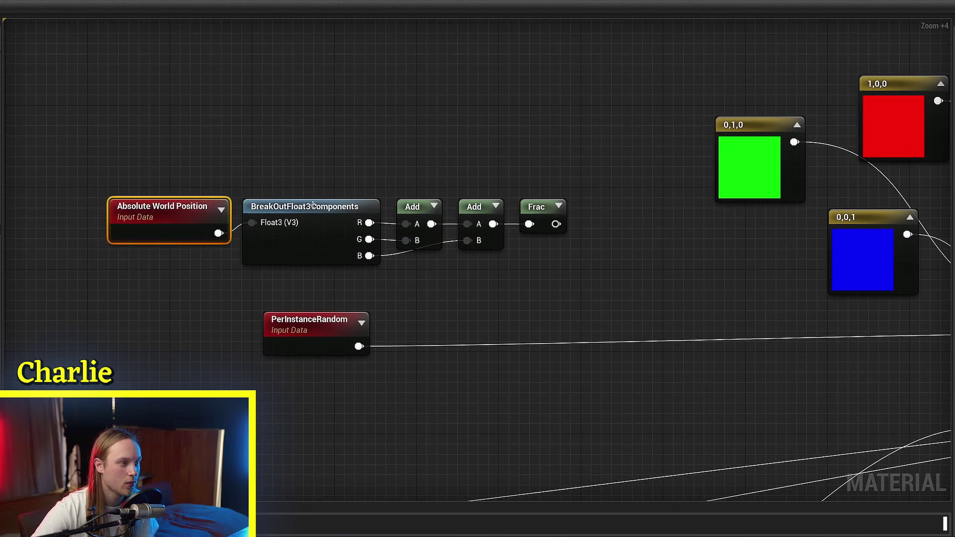
drag(376, 157, 497, 288)
click(498, 288)
drag(476, 167, 374, 293)
right_drag(416, 295, 377, 299)
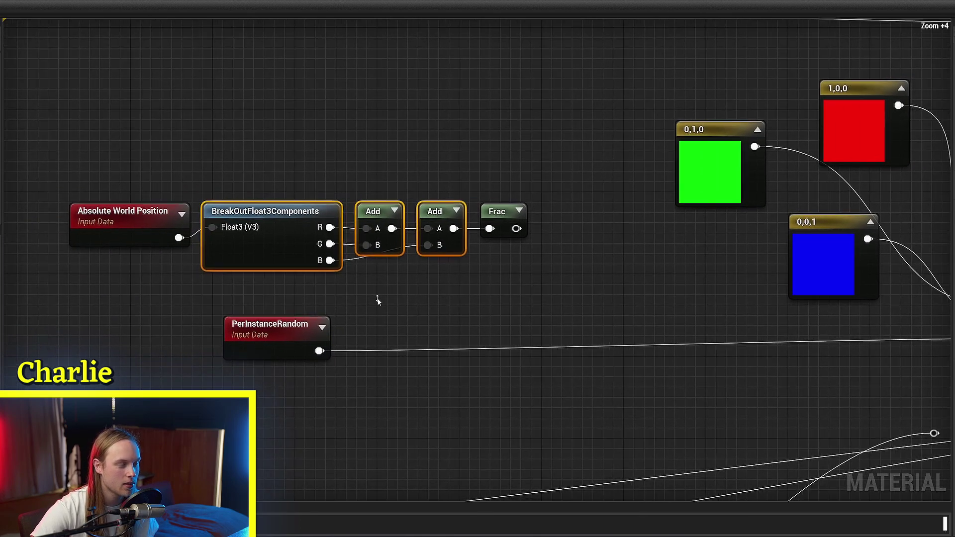
drag(280, 272, 281, 271)
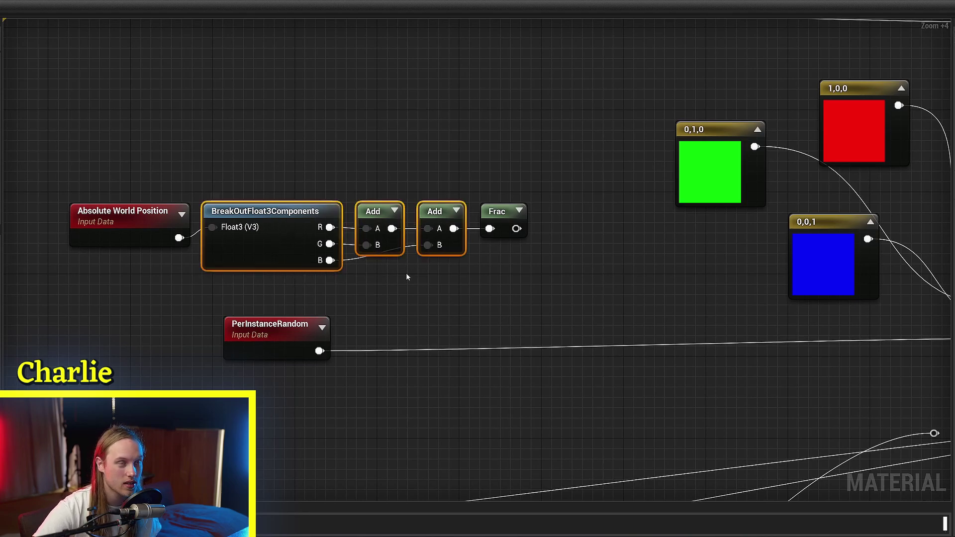
right_drag(459, 241, 442, 247)
click(483, 220)
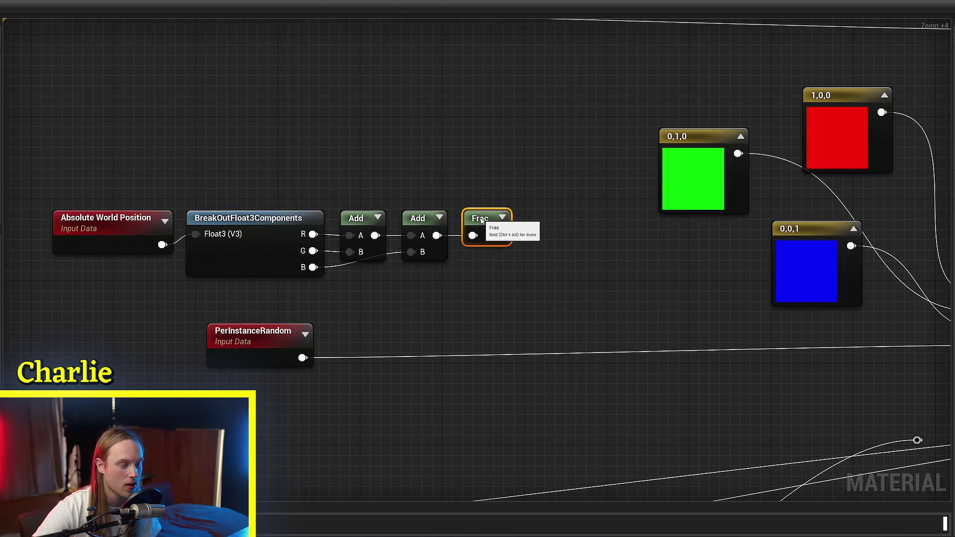
Step: Connect the Frac output to the Alpha input of Lerp_3Color in place of PerInstanceRandom, and save the material
right_drag(560, 251, 499, 260)
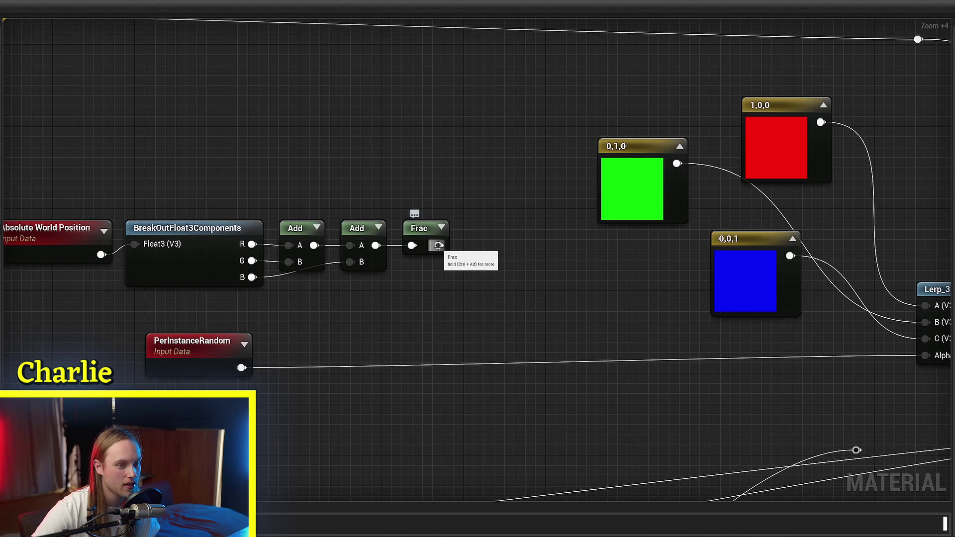
drag(438, 245, 926, 356)
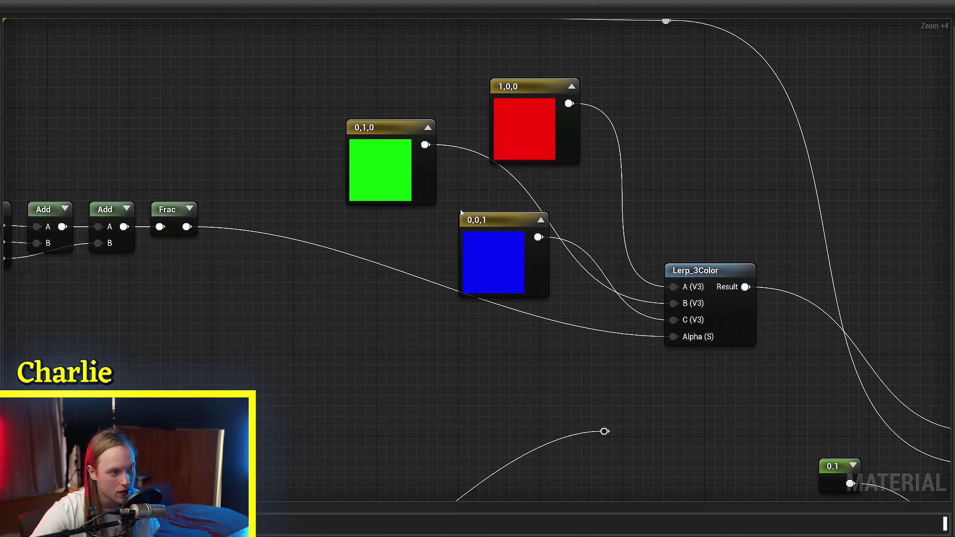
key(ctrl+s)
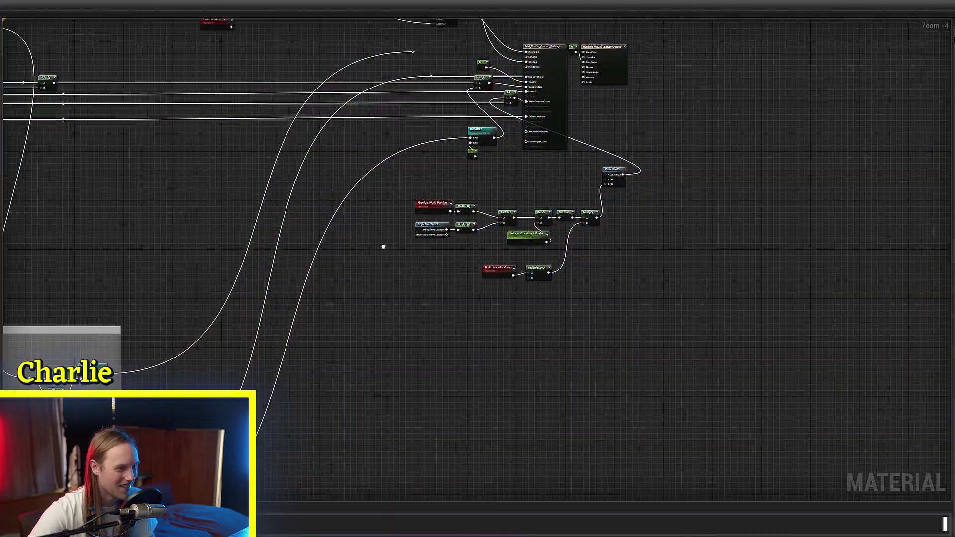
Step: Delete the Absolute World Position node that feeds BreakOutFloat3Components
scroll(458, 194, up, 7)
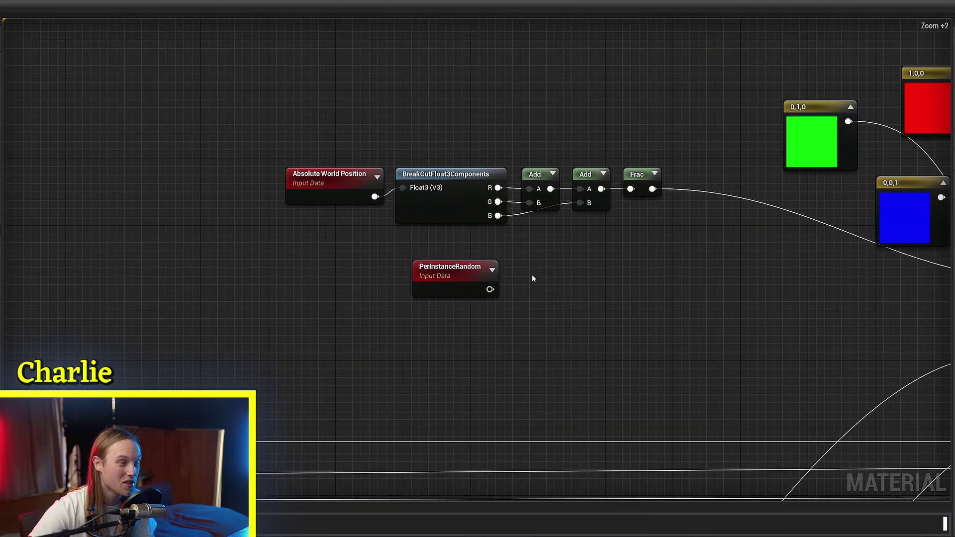
scroll(463, 171, up, 4)
drag(445, 144, 280, 375)
right_drag(278, 378, 390, 302)
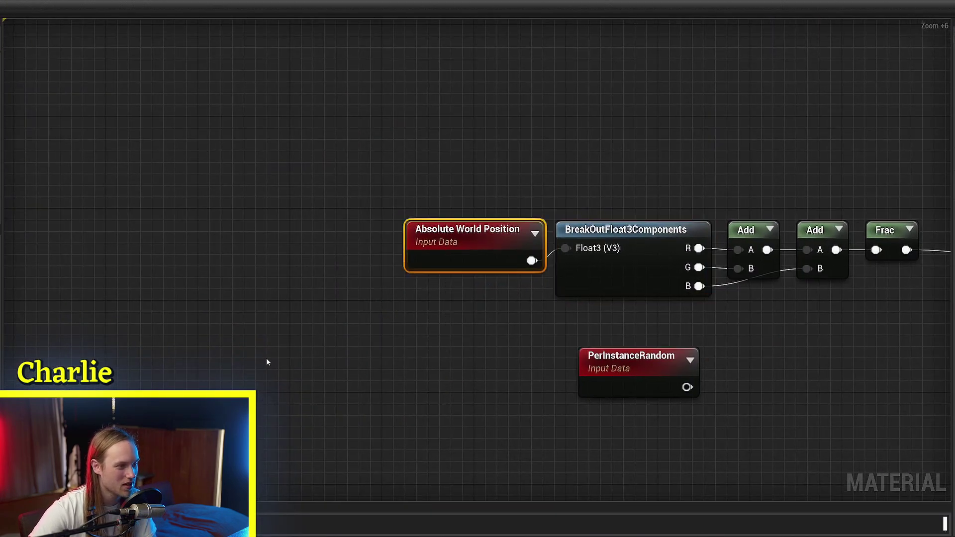
key(Delete)
Step: Add an ObjectPivotPoint node to the left of BreakOutFloat3Components and inspect the foliage colours in the level viewport
right_click(237, 293)
text(pivot)
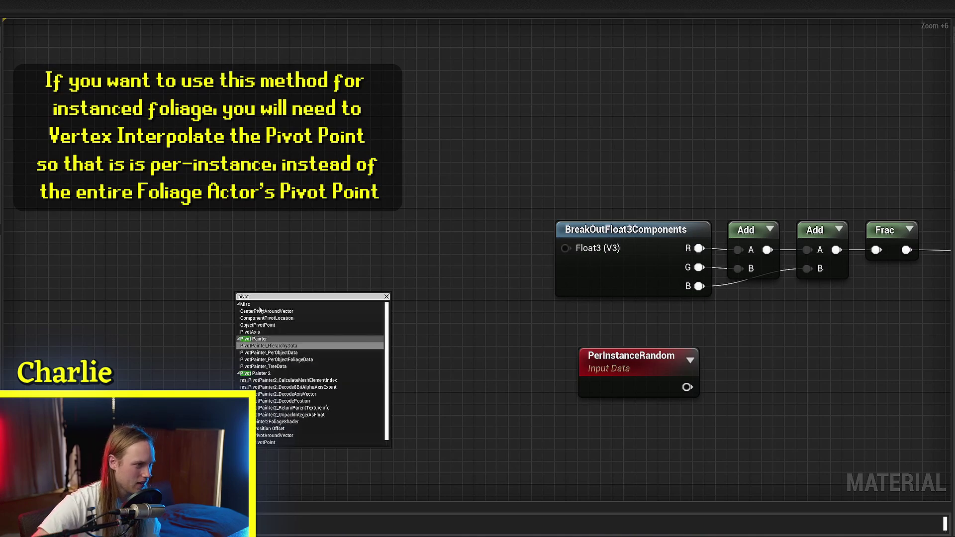
text( point)
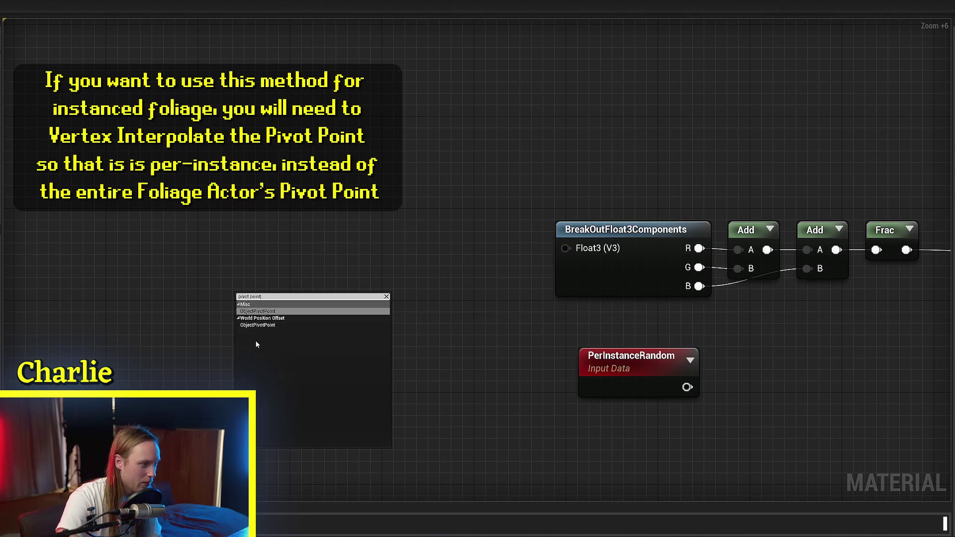
click(273, 312)
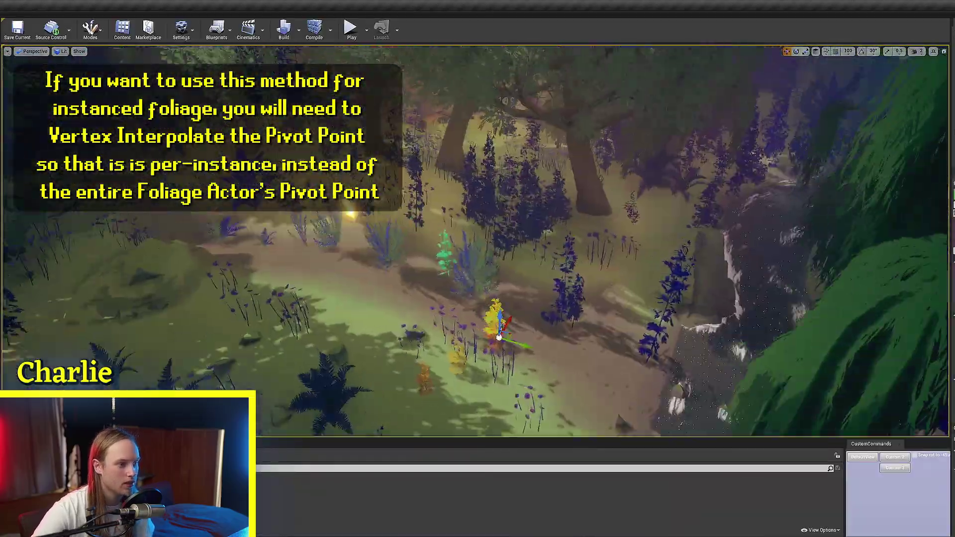
right_drag(499, 278, 507, 304)
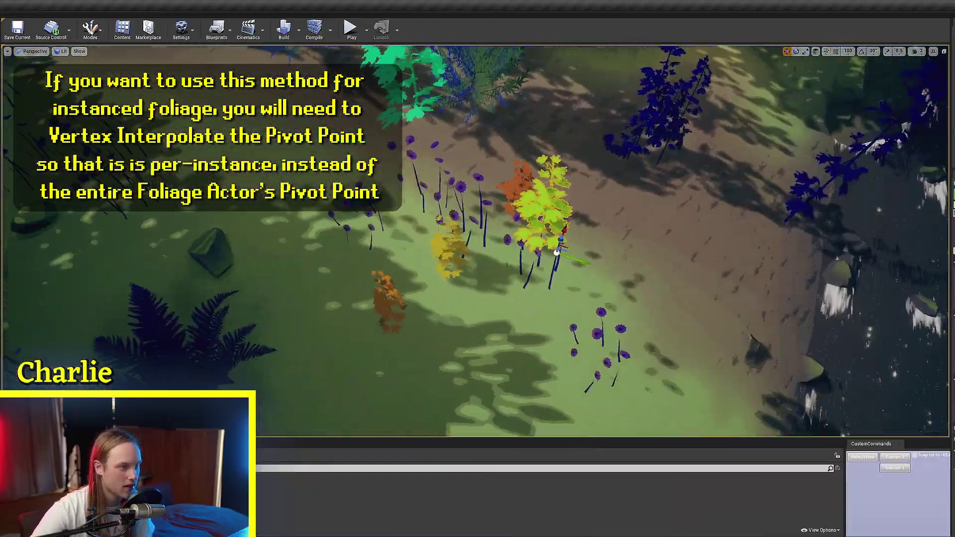